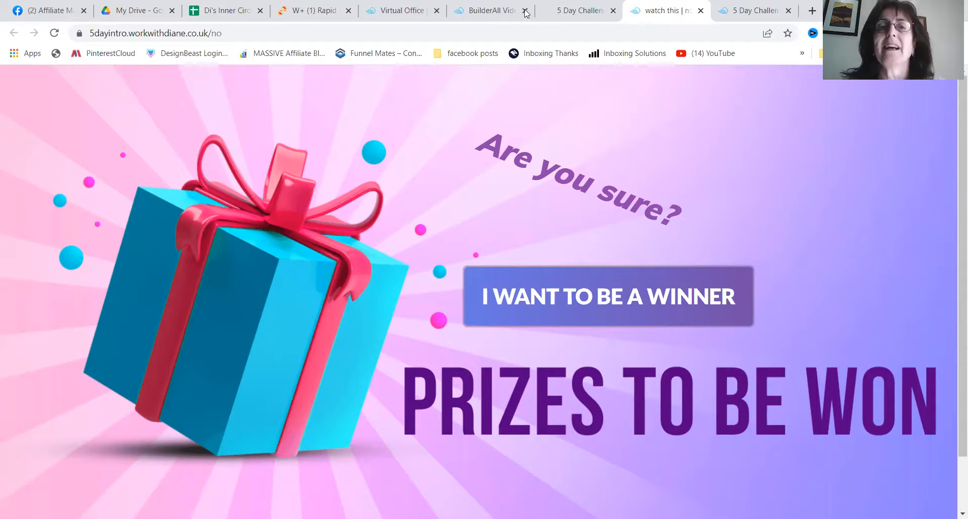
- Open the tags and transparency editor for the "5 Day Challenge Ask" video in the BuilderAll media library
click(482, 10)
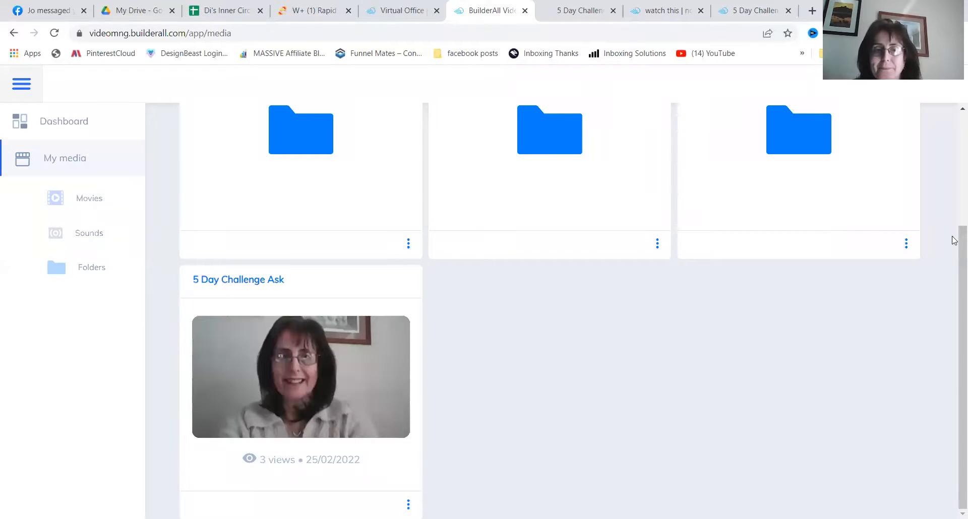
scroll(955, 241, up, 3)
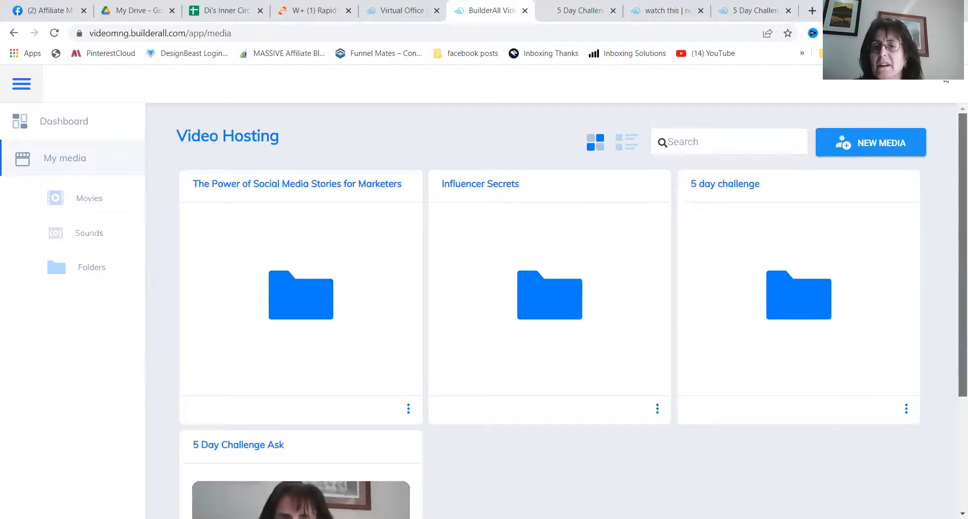
click(58, 121)
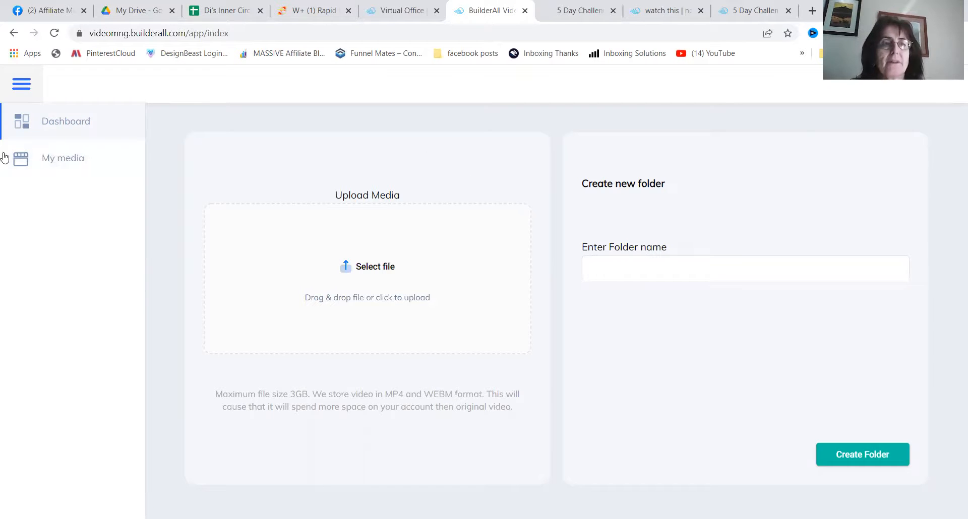
click(60, 158)
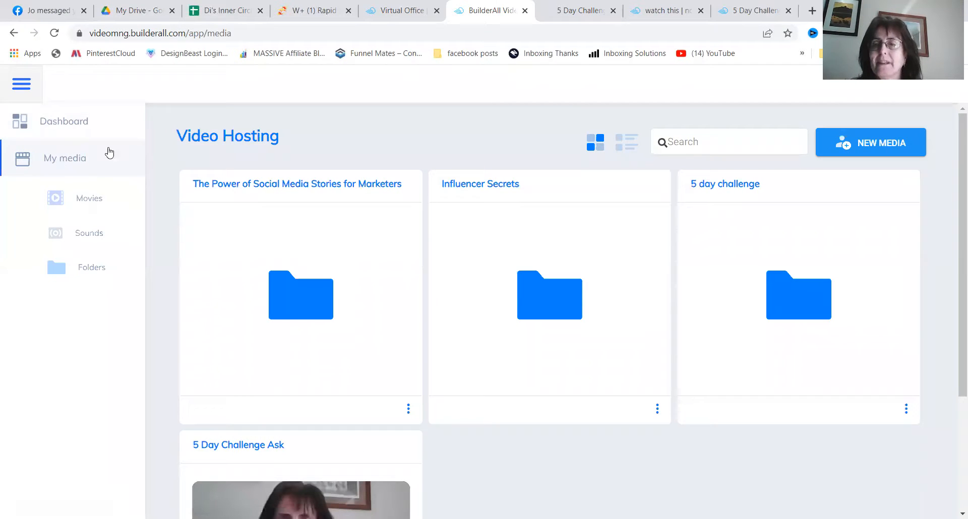
drag(955, 153, 953, 313)
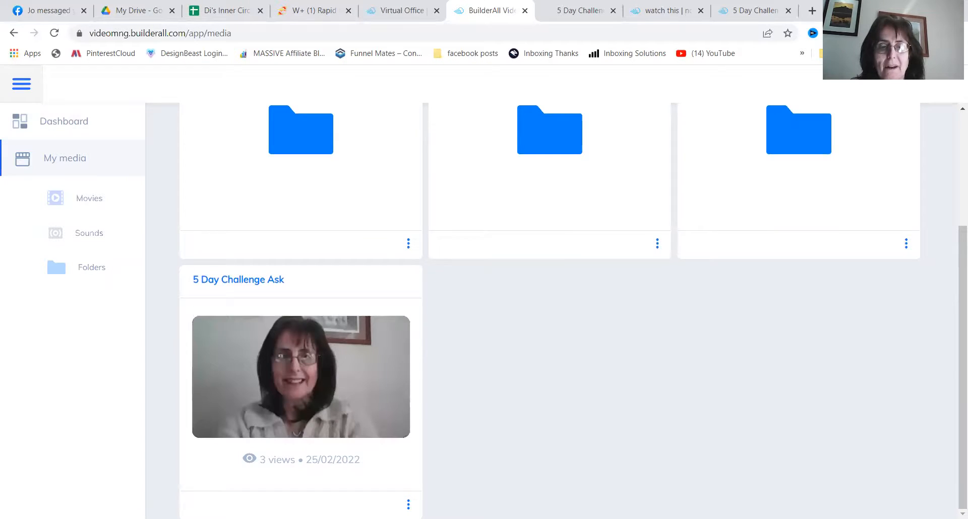
click(409, 504)
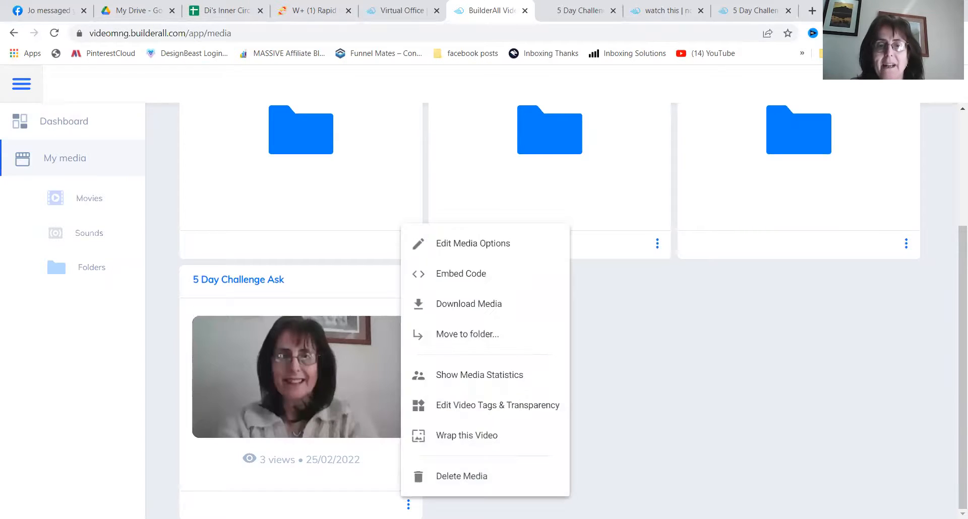
click(465, 398)
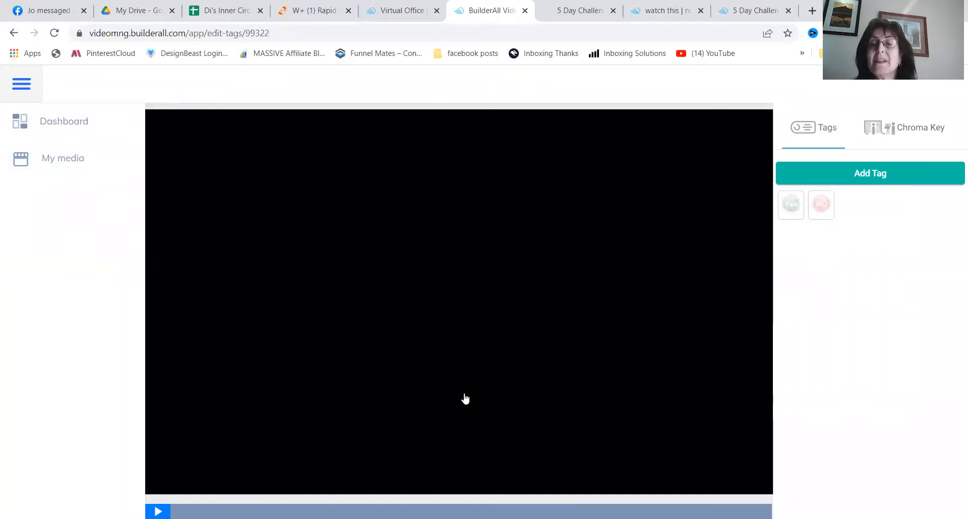
- Start a new image tag using the 100 x 200 red arrow PNG from the Untitled design (3) folder
click(868, 175)
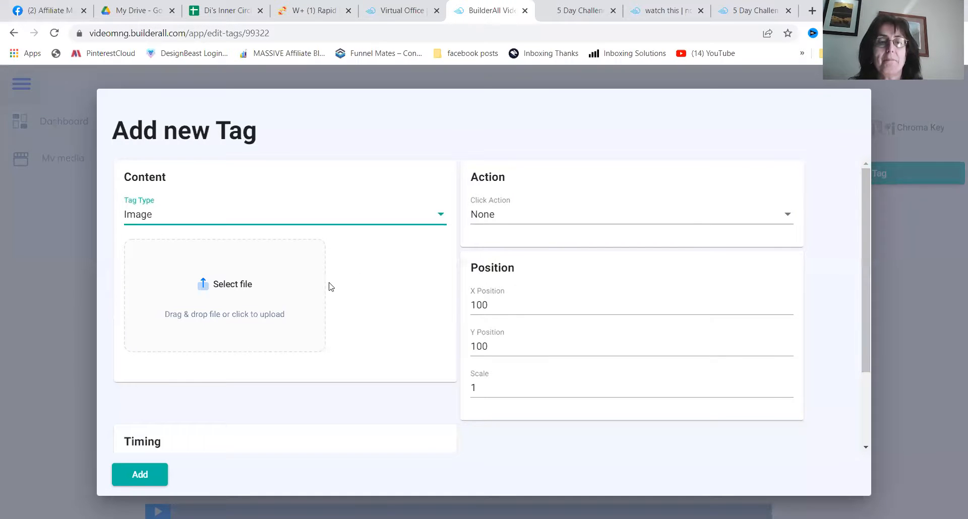
click(213, 285)
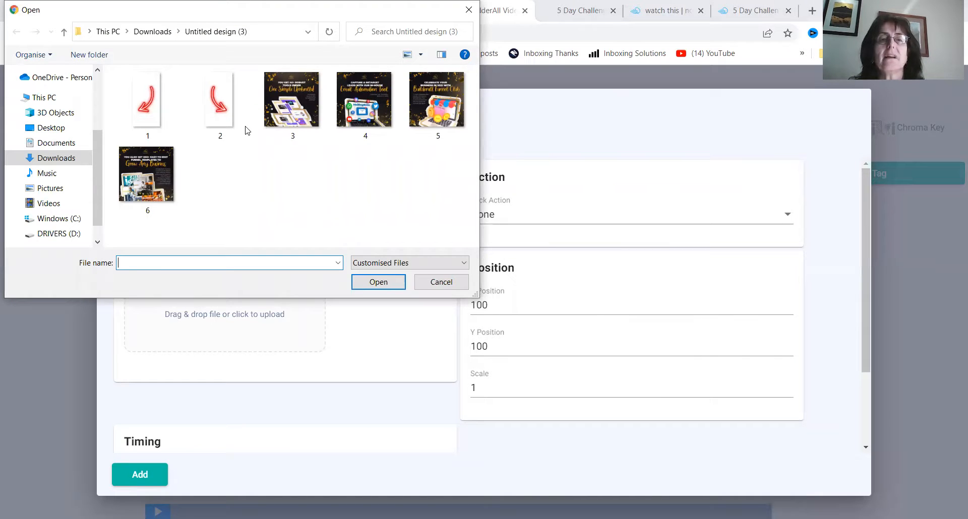
click(216, 100)
click(381, 286)
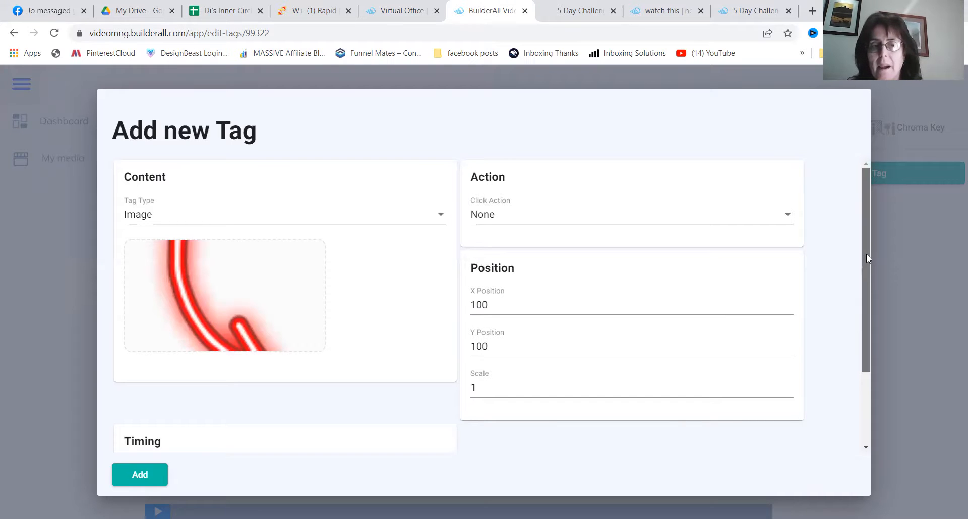
- Set the arrow tag's start time to 5, leave it running to the end, and add it to the video
drag(866, 255, 847, 393)
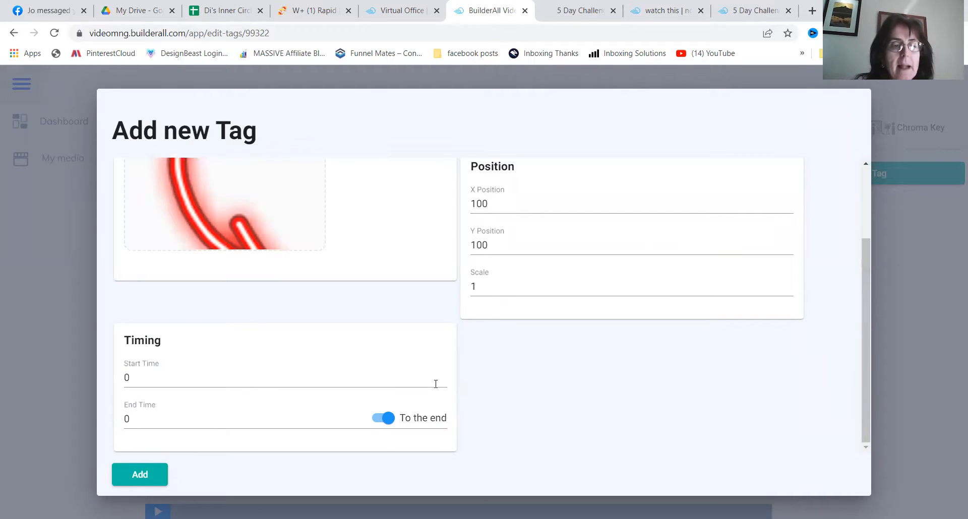
click(183, 379)
text(5)
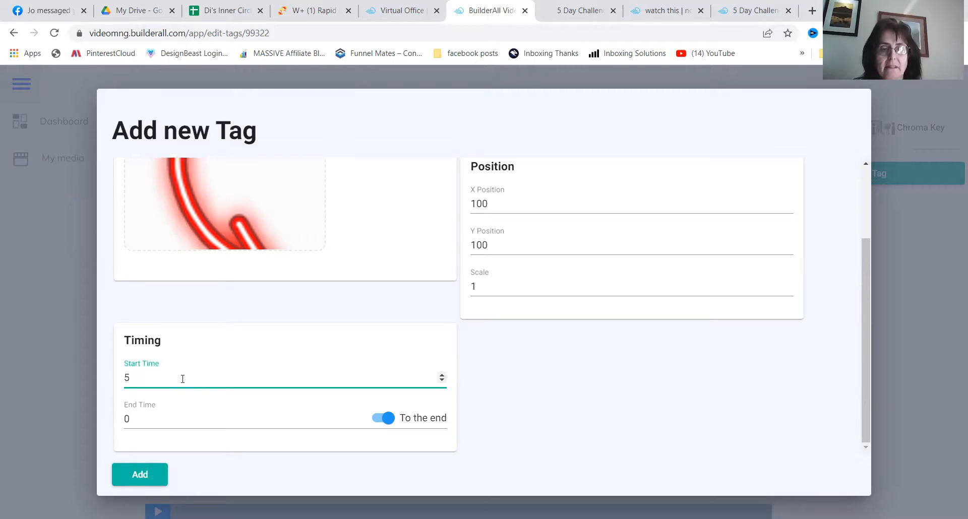
click(135, 475)
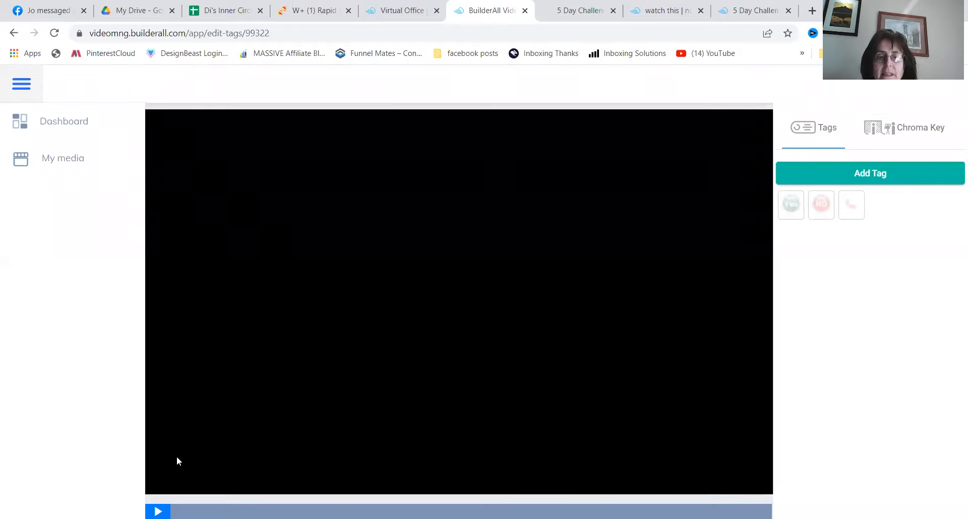
- Play the video and move the arrow tag between the Yes and No tags, at about X 282, Y 99
click(158, 512)
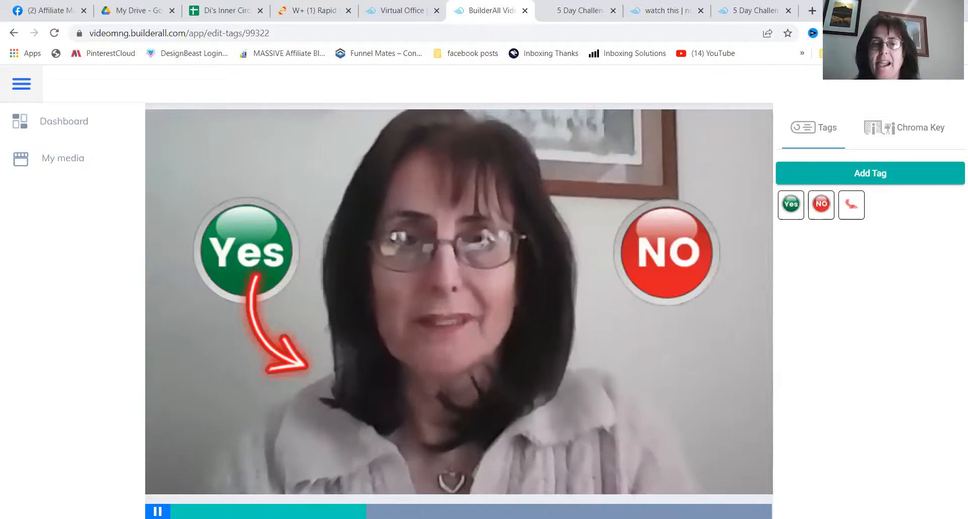
drag(275, 339, 472, 339)
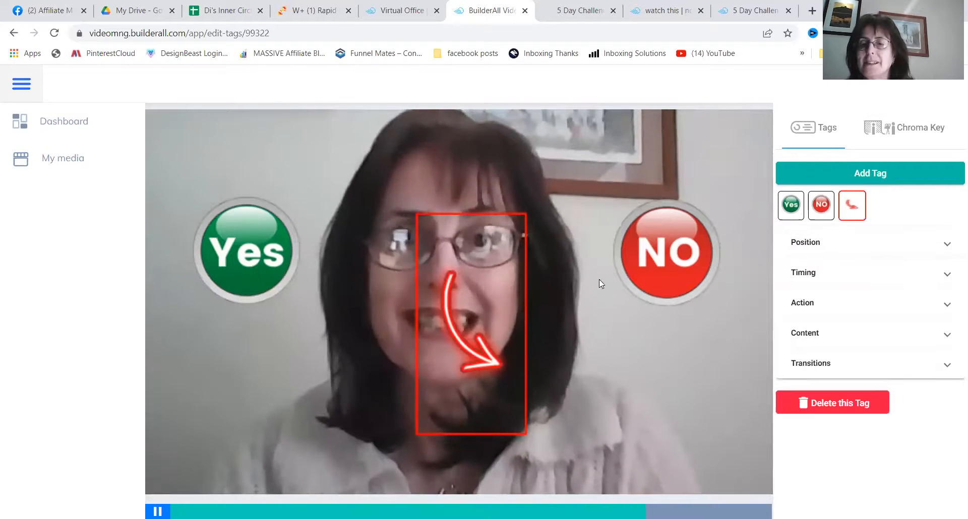
click(945, 243)
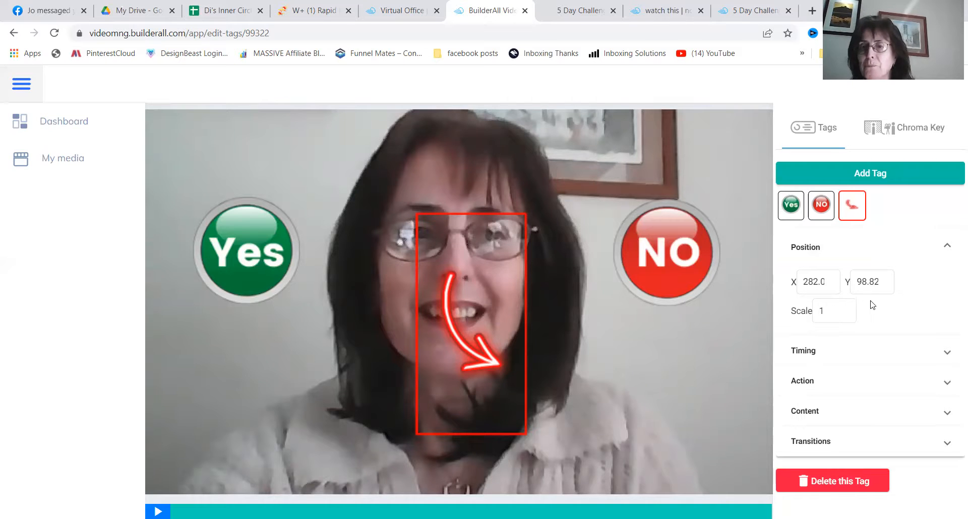
- Review the arrow tag's timing and set its click action to URL
click(946, 357)
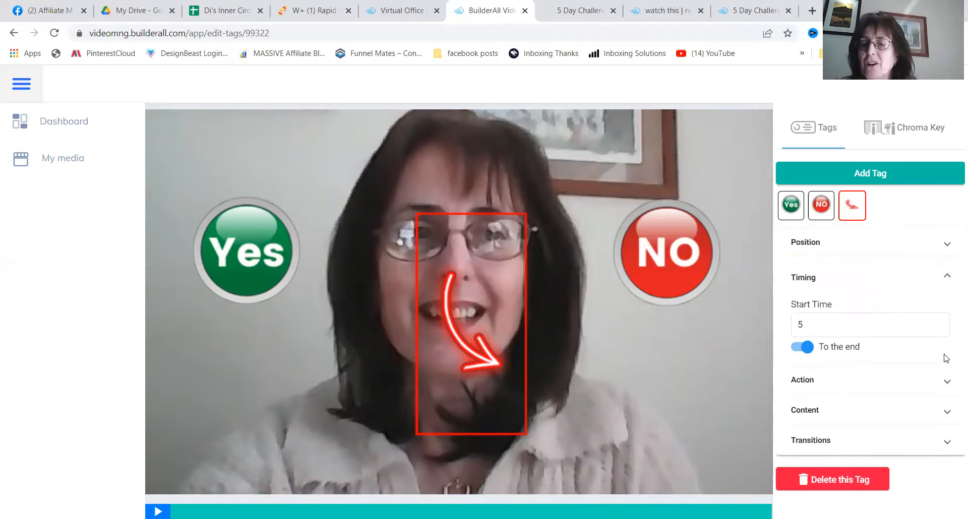
click(948, 383)
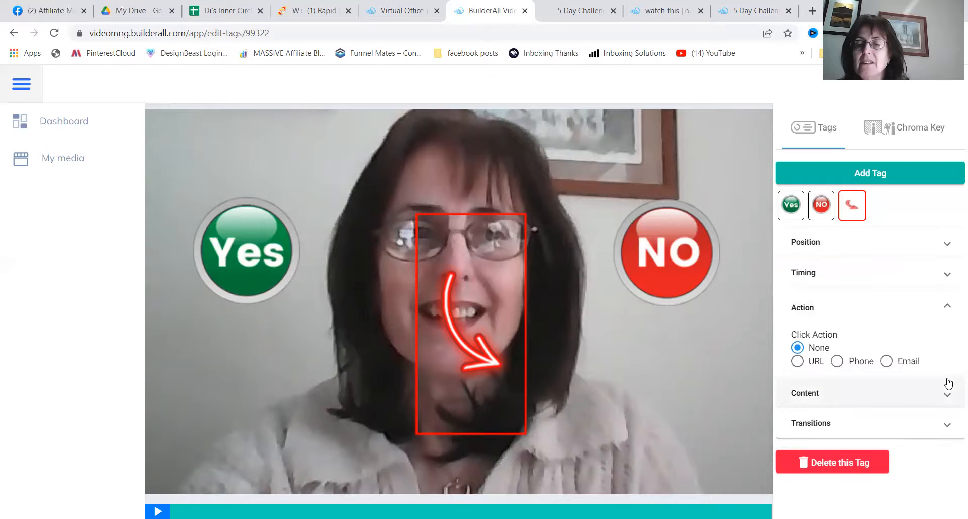
click(797, 363)
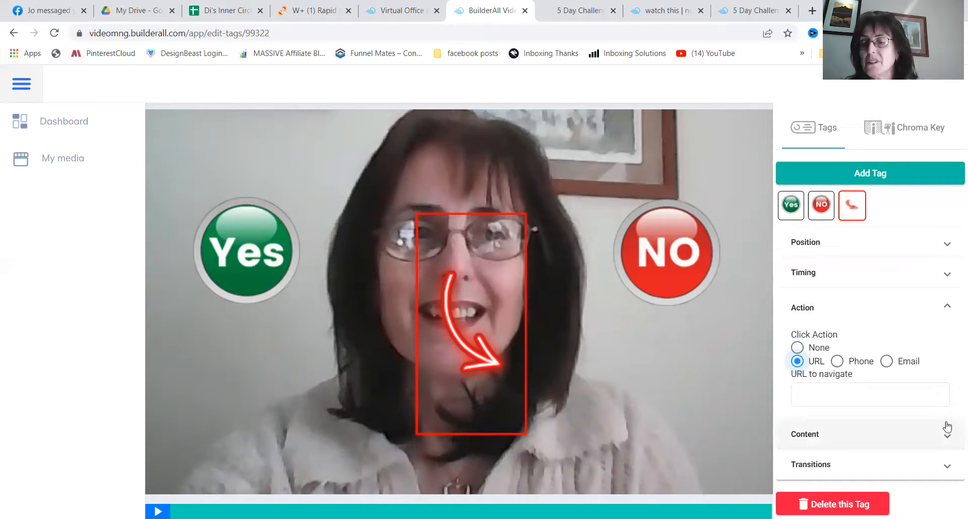
- Examine the arrow tag's content and transition settings, keeping the Move from/to transition at None
click(946, 435)
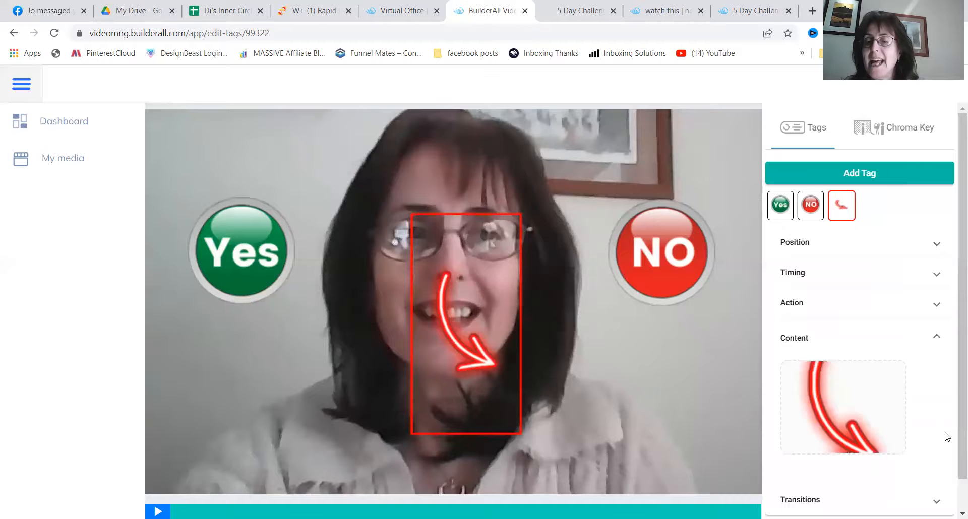
scroll(953, 474, down, 1)
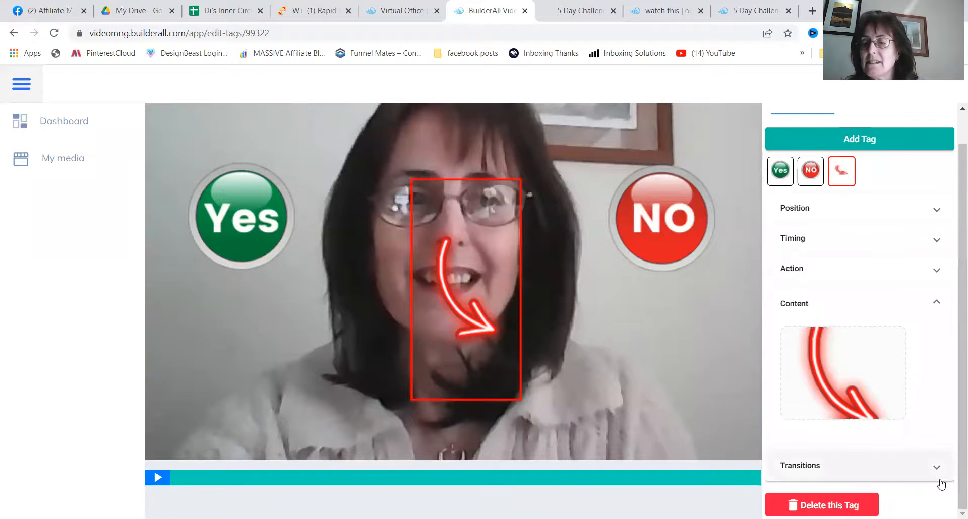
click(935, 470)
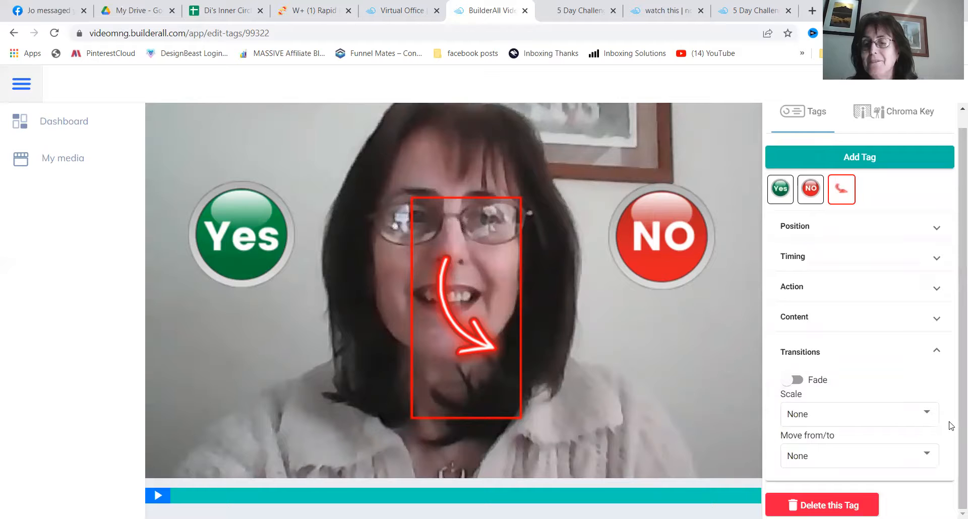
click(931, 459)
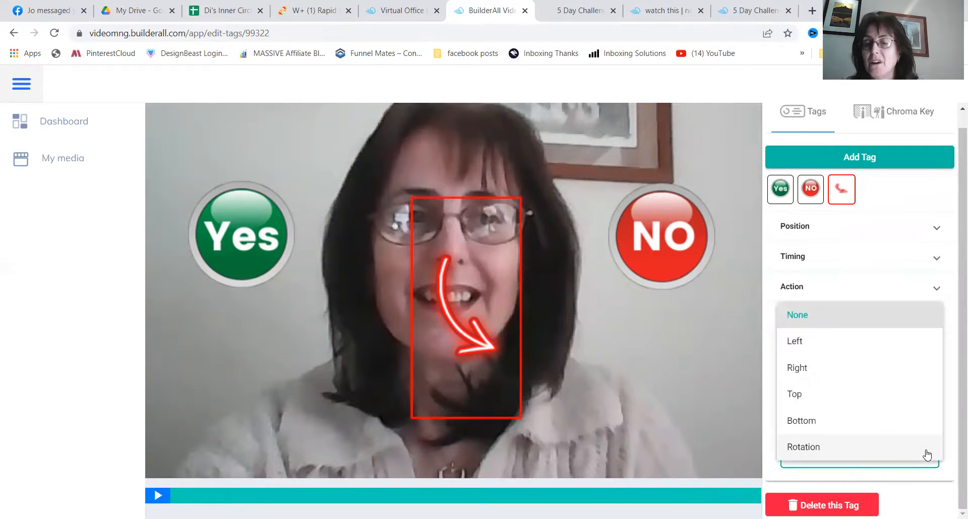
click(908, 323)
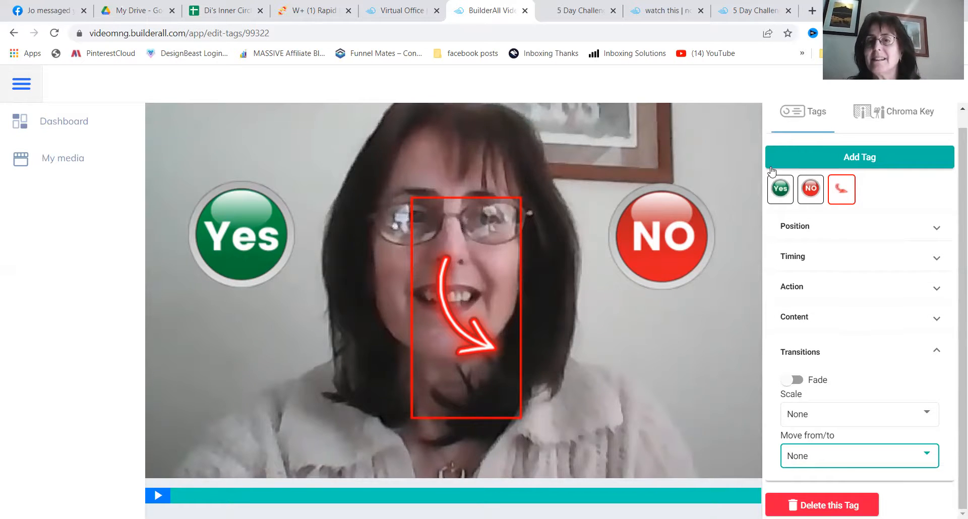
- Open Google in a new browser tab and copy its web address
click(813, 10)
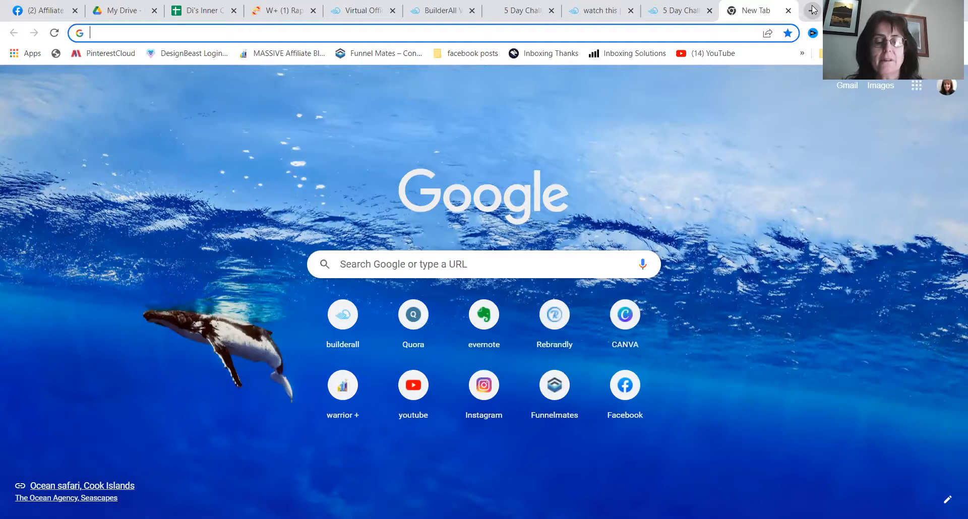
text(goo)
key(Return)
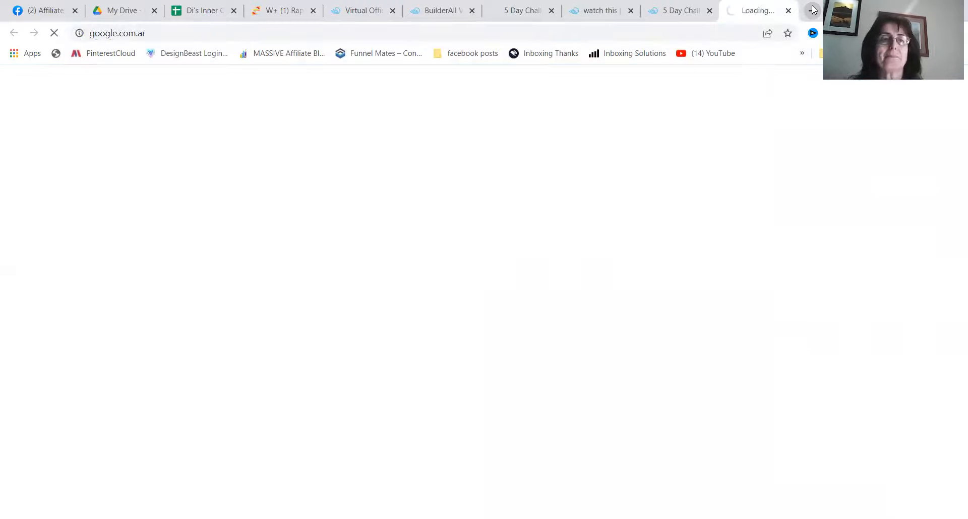
click(133, 32)
key(ctrl+c)
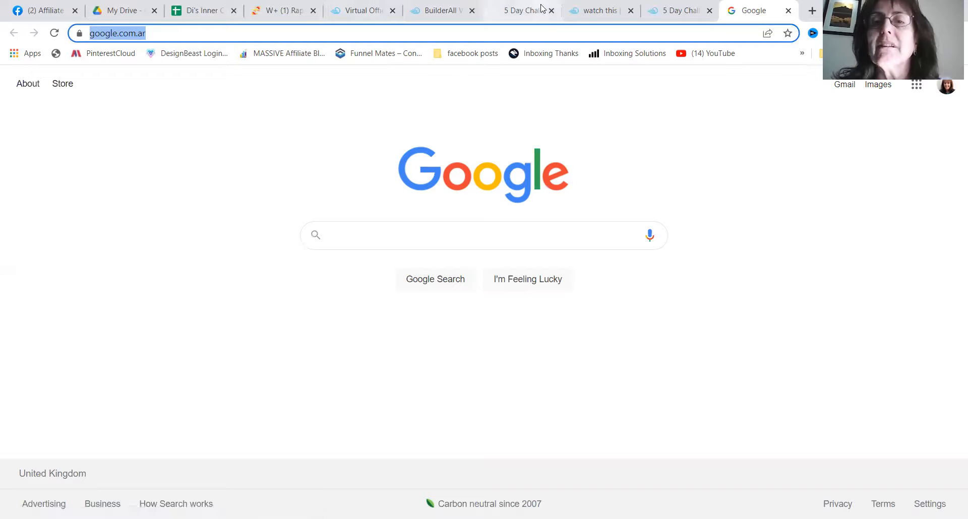
click(437, 14)
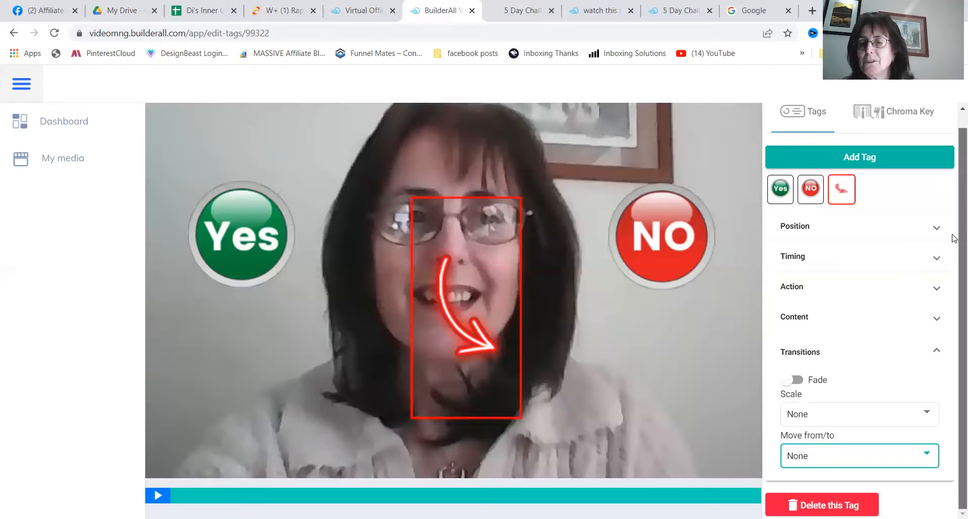
scroll(946, 212, up, 1)
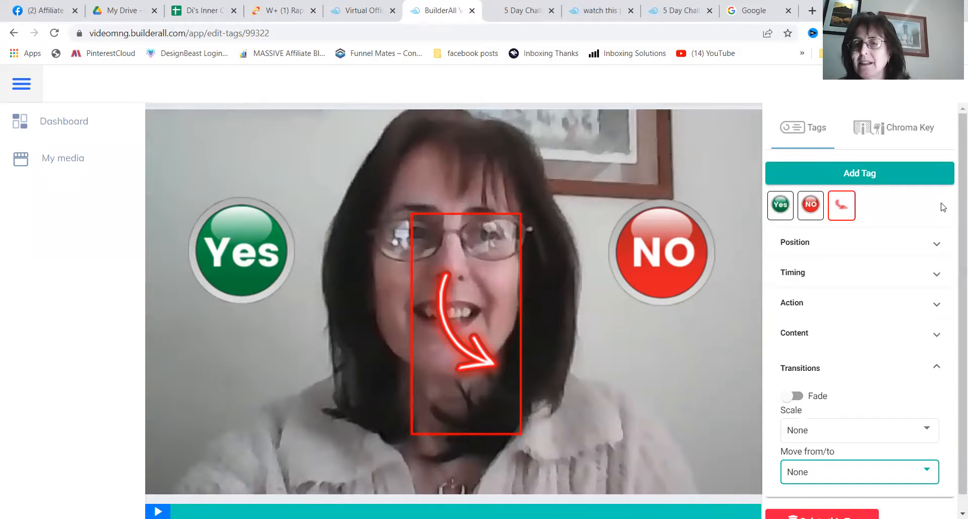
click(936, 307)
click(806, 393)
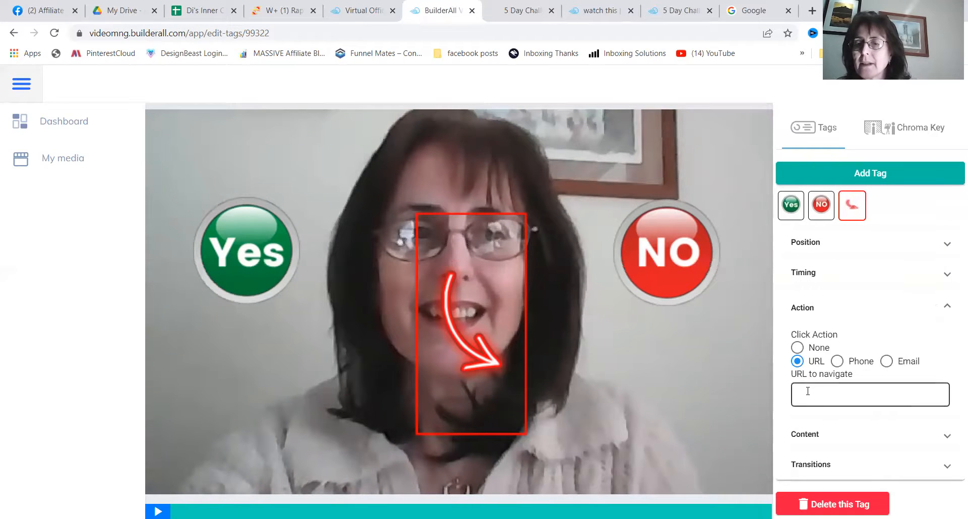
key(ctrl+v)
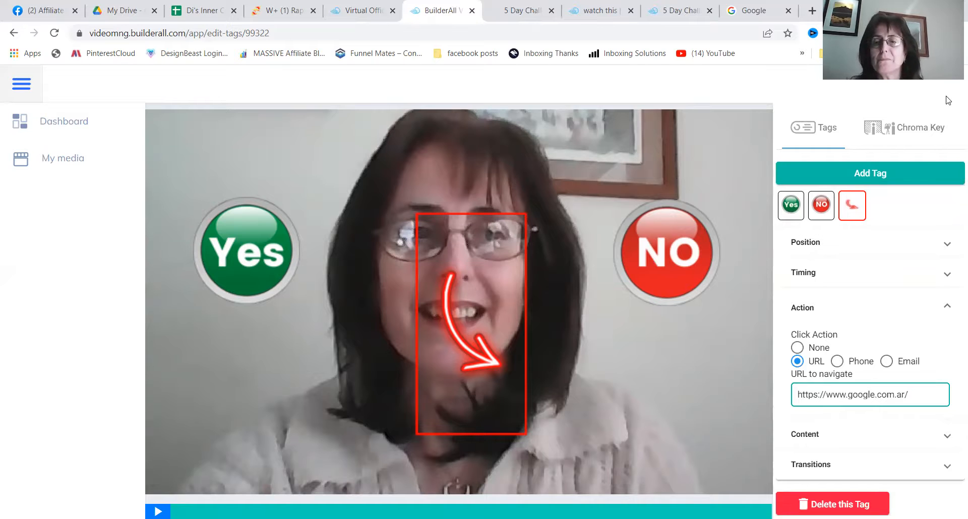
drag(952, 250, 953, 275)
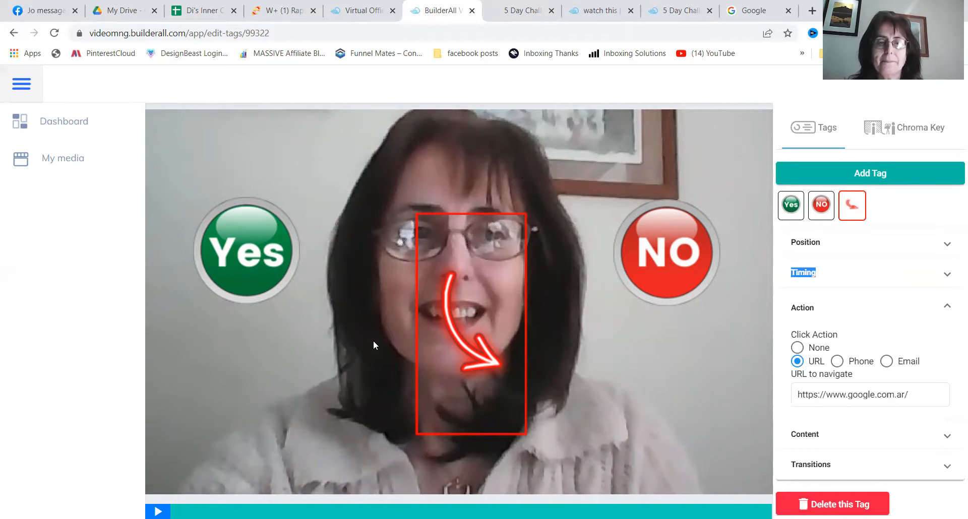
- Open the embed code options for the 5 Day Challenge Ask video in the media library
click(60, 161)
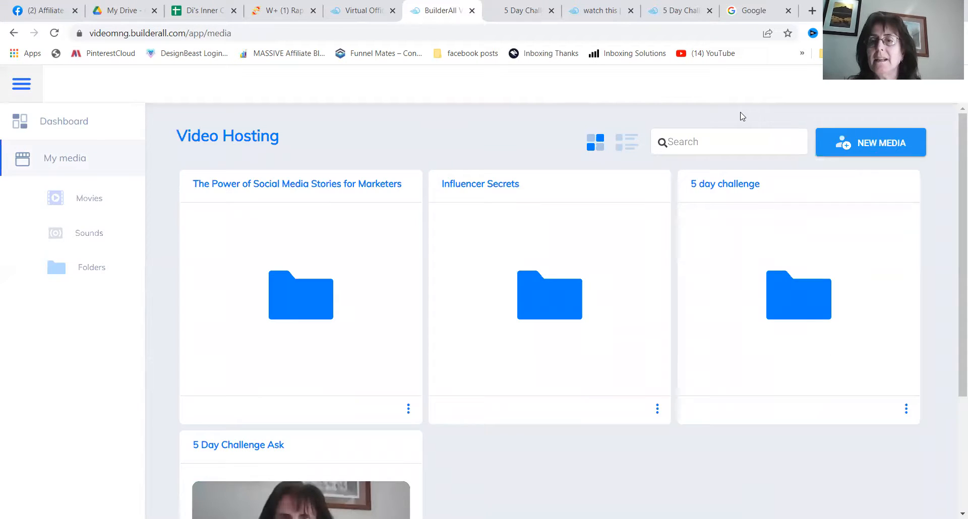
scroll(954, 152, down, 3)
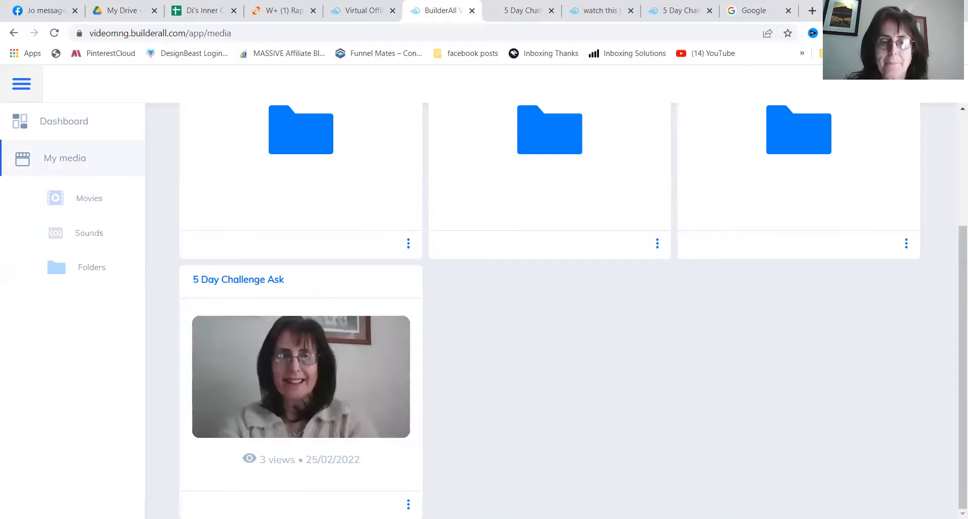
click(408, 505)
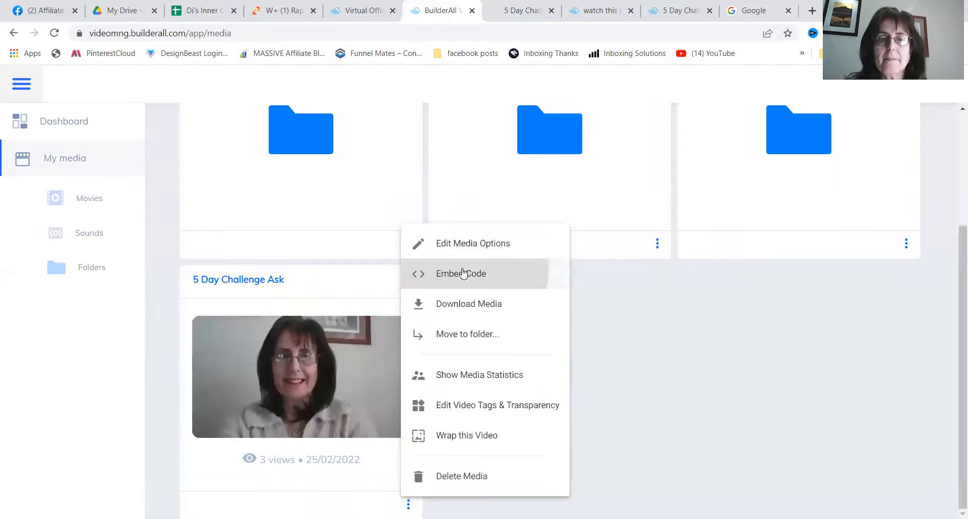
click(462, 274)
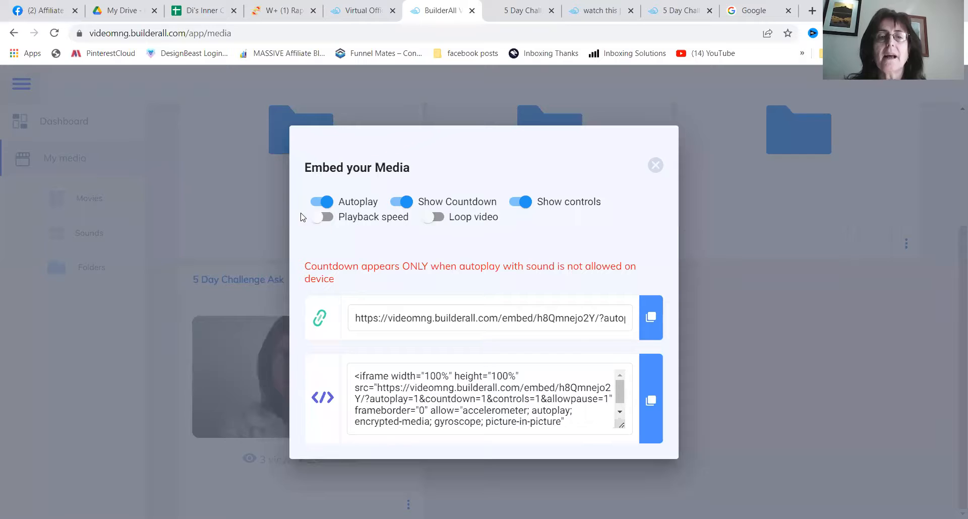
- Turn off Autoplay and Show controls for the embedded video and copy its direct embed link
click(314, 204)
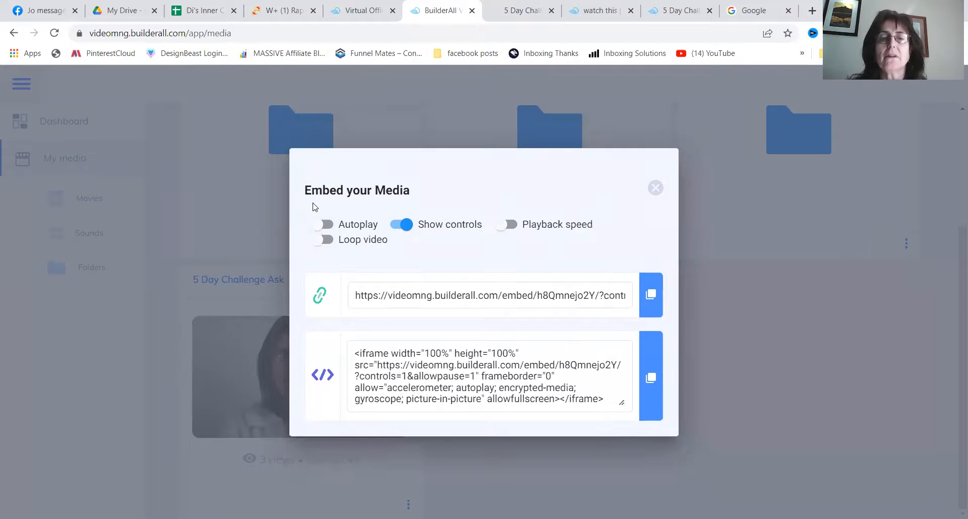
click(395, 227)
click(641, 297)
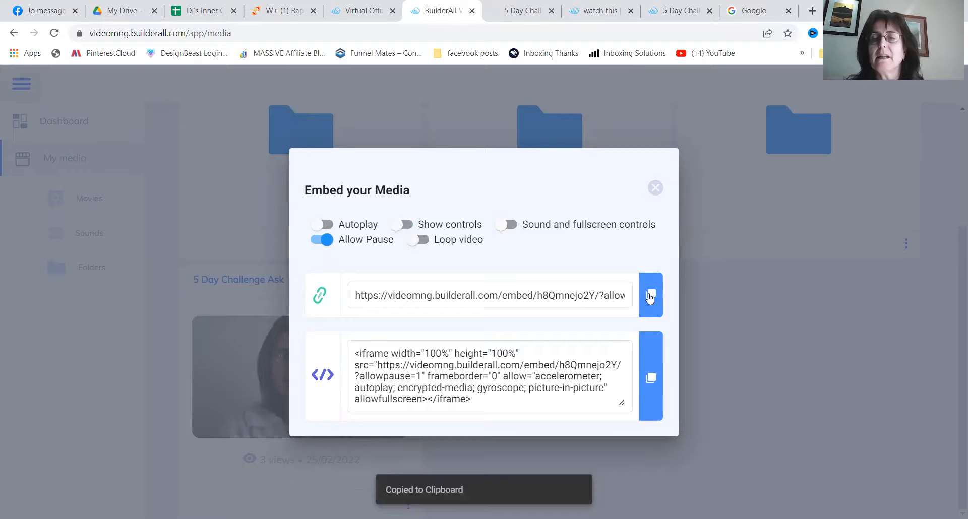
- Play the video from the copied link in a new browser tab and test the arrow tag's link
click(813, 10)
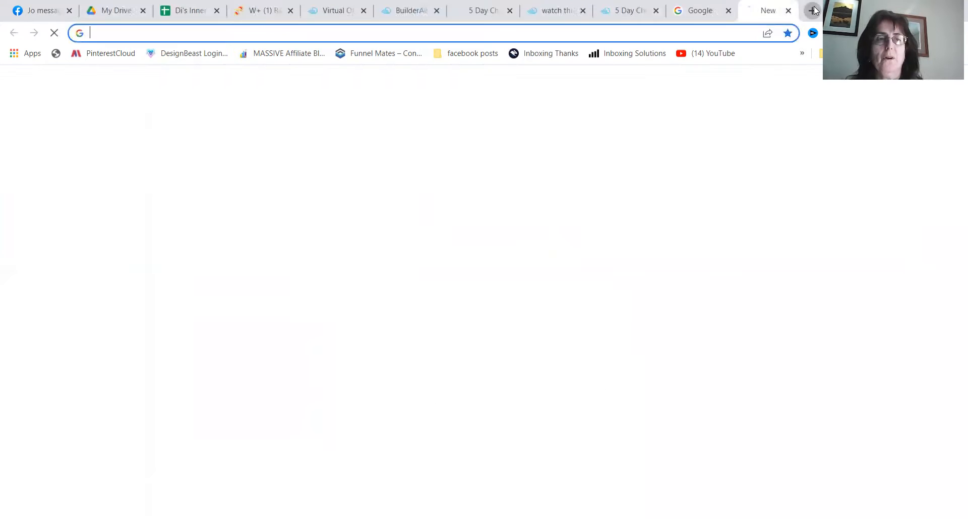
key(ctrl+v)
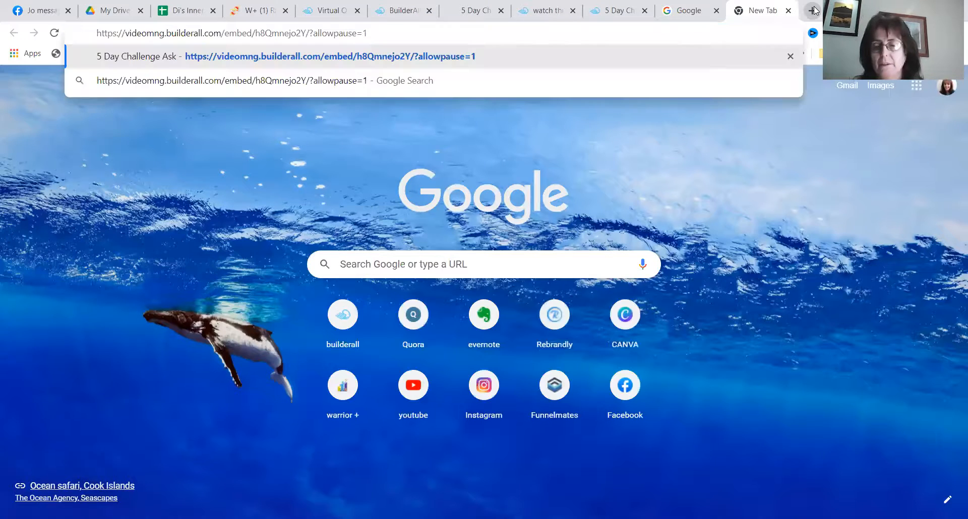
key(Return)
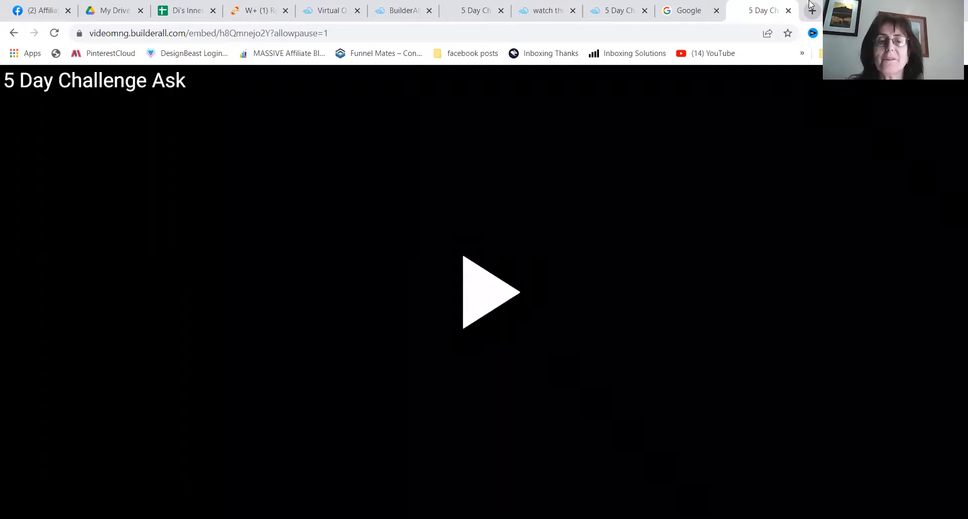
click(477, 293)
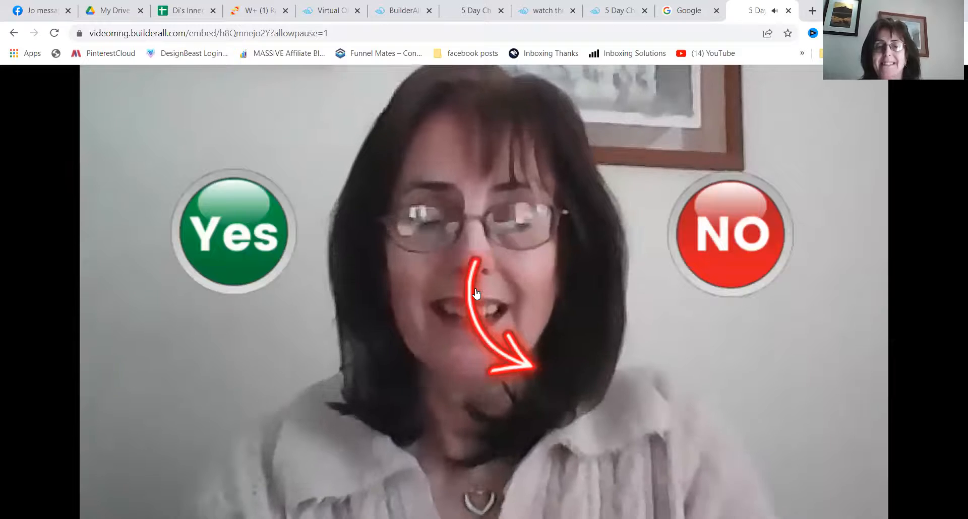
click(474, 295)
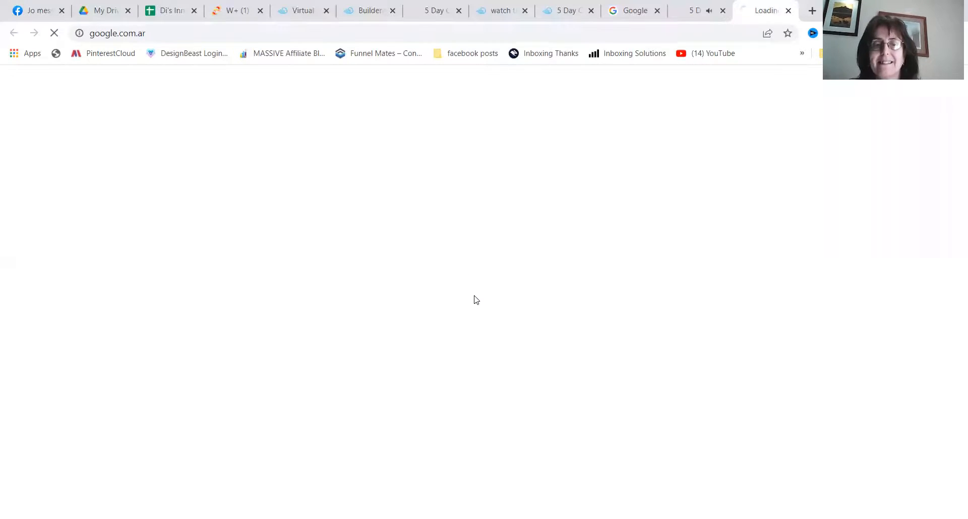